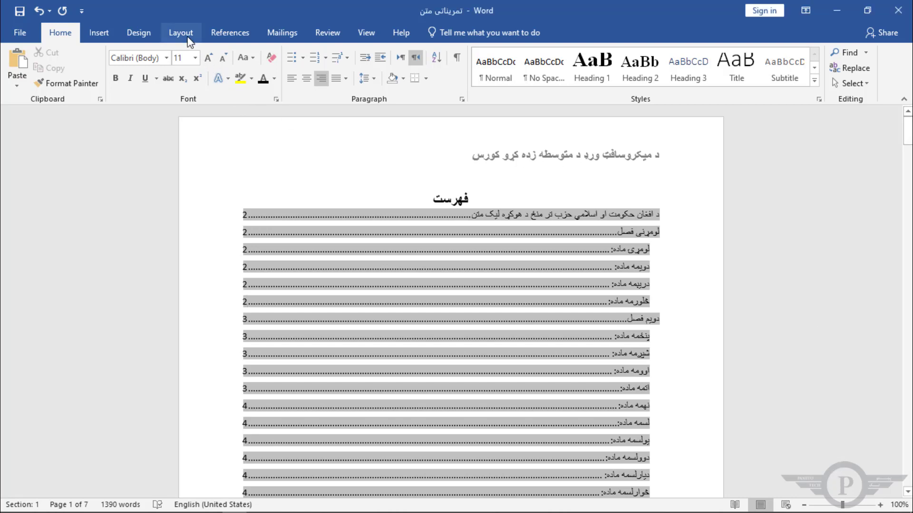
Select the three body paragraphs under the page 2 heading and split them into two columns
click(187, 37)
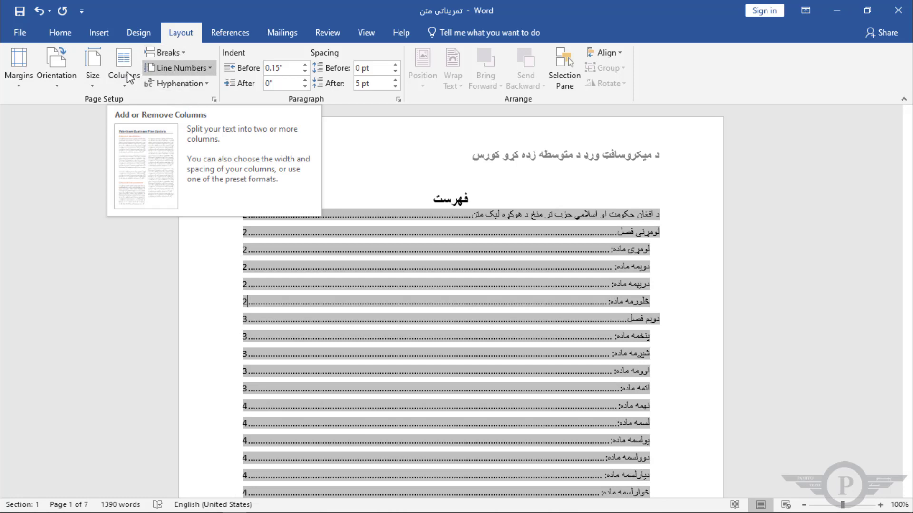
scroll(526, 314, down, 4)
scroll(527, 314, down, 12)
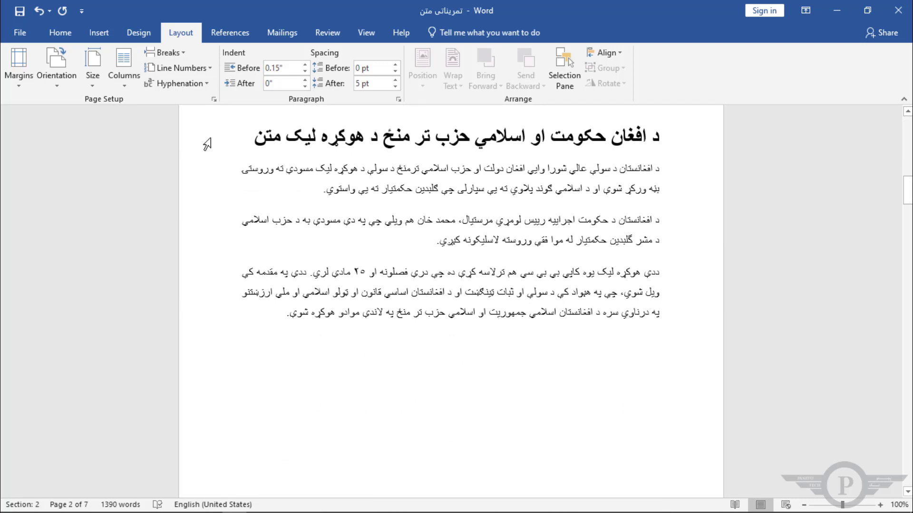
scroll(428, 272, up, 1)
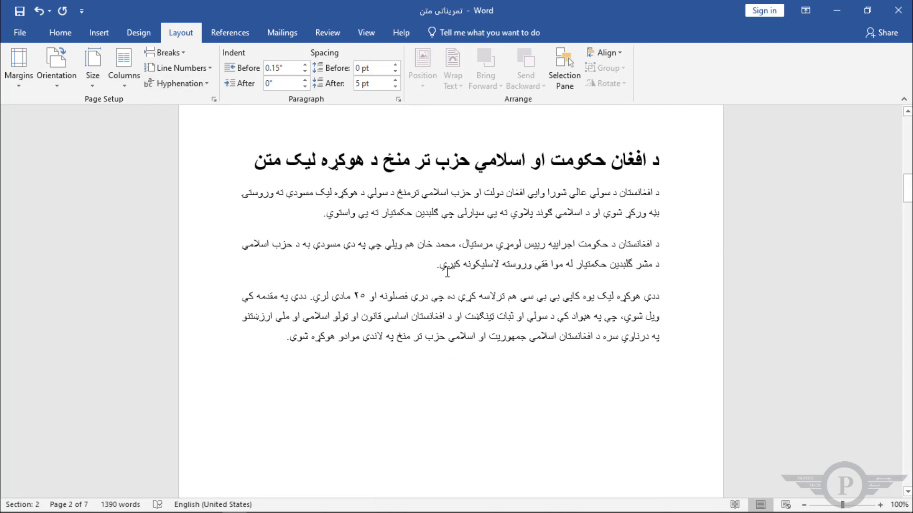
drag(283, 347, 674, 200)
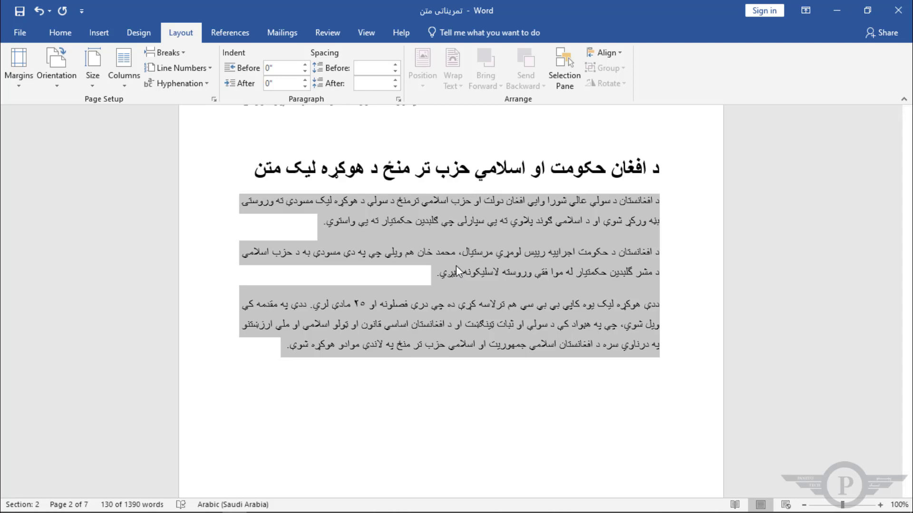
click(278, 347)
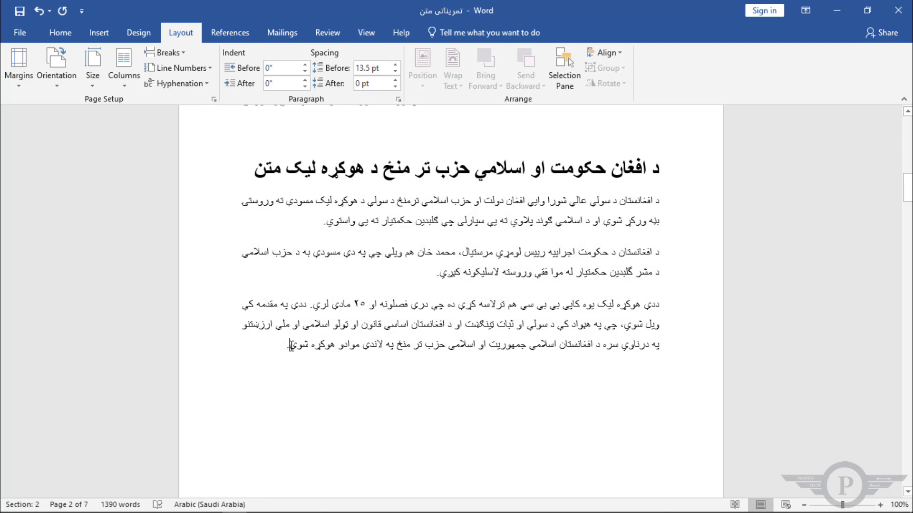
drag(290, 346, 664, 204)
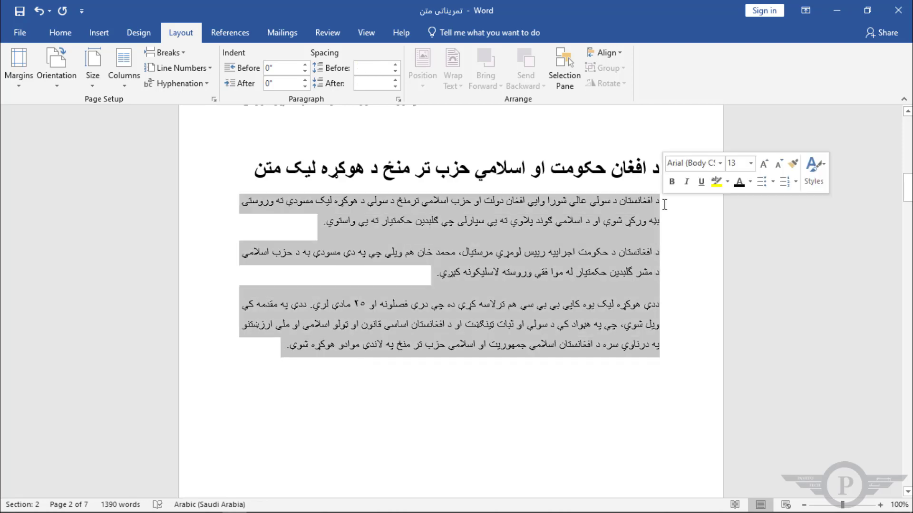
click(127, 85)
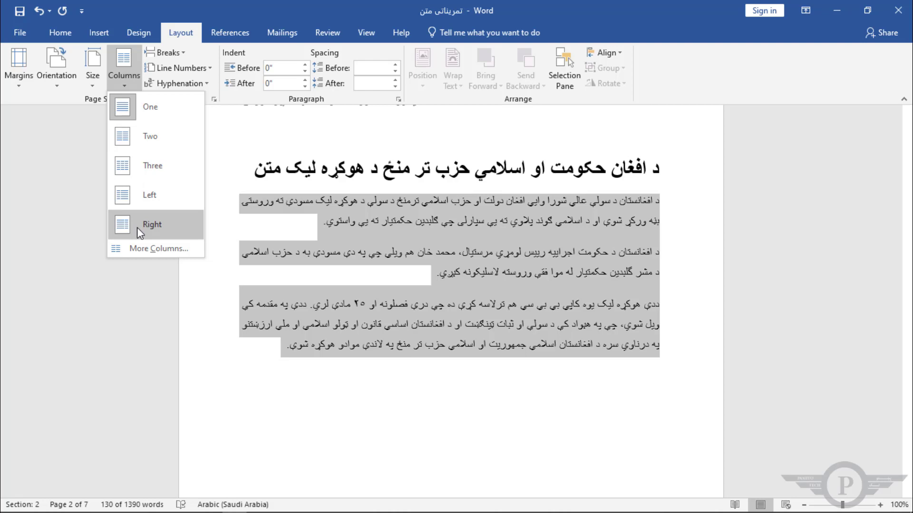
click(138, 138)
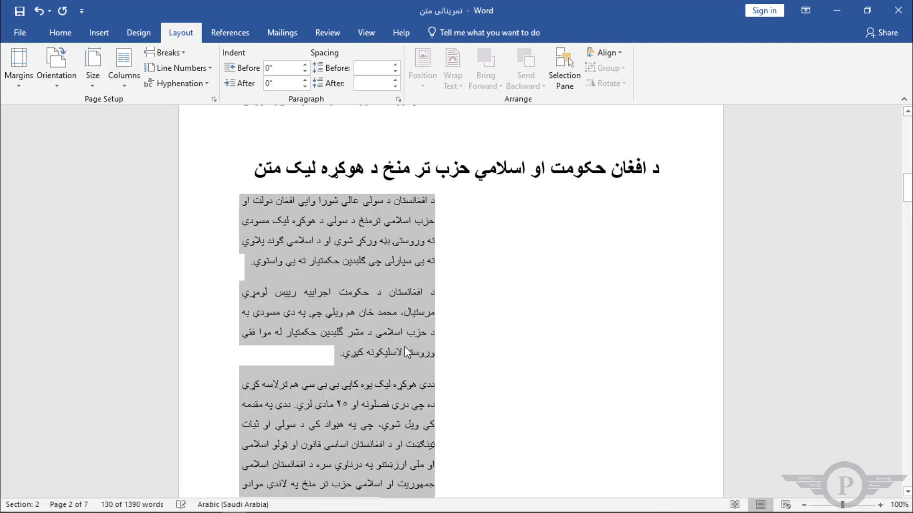
Return the three selected body paragraphs to a single-column layout
scroll(478, 333, down, 3)
scroll(478, 333, down, 3)
scroll(478, 333, up, 6)
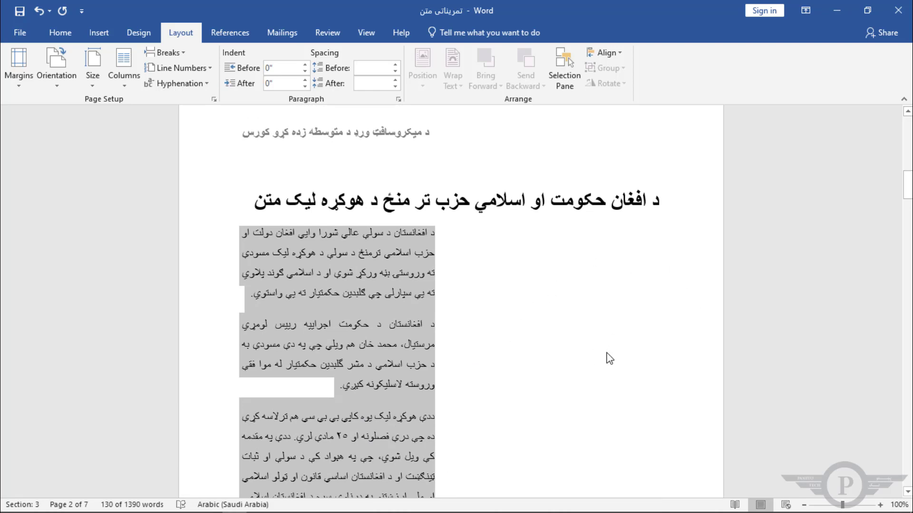
click(121, 79)
click(138, 109)
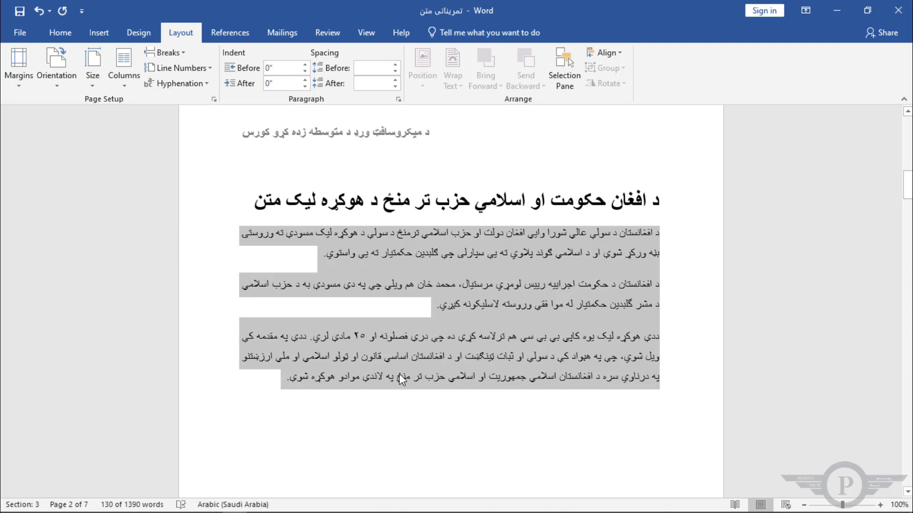
Insert a column break at the end of the third body paragraph on page 2
click(181, 55)
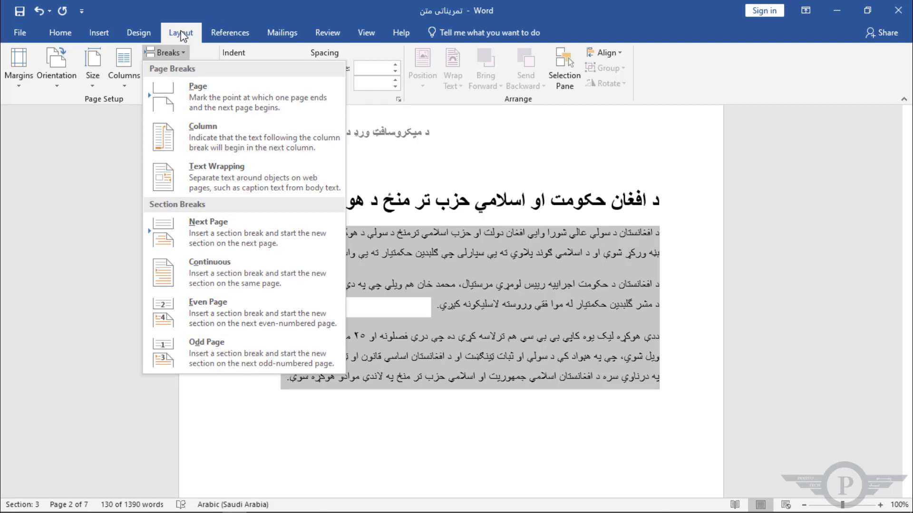
click(179, 53)
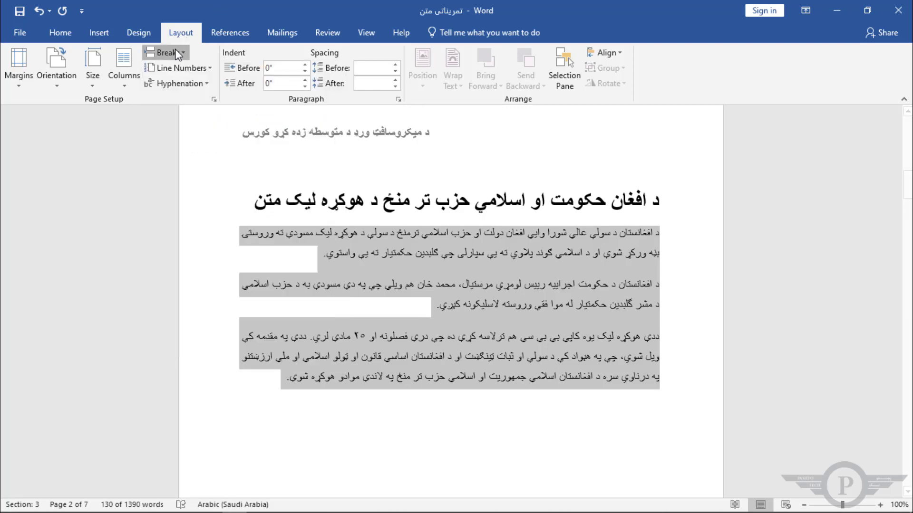
click(285, 380)
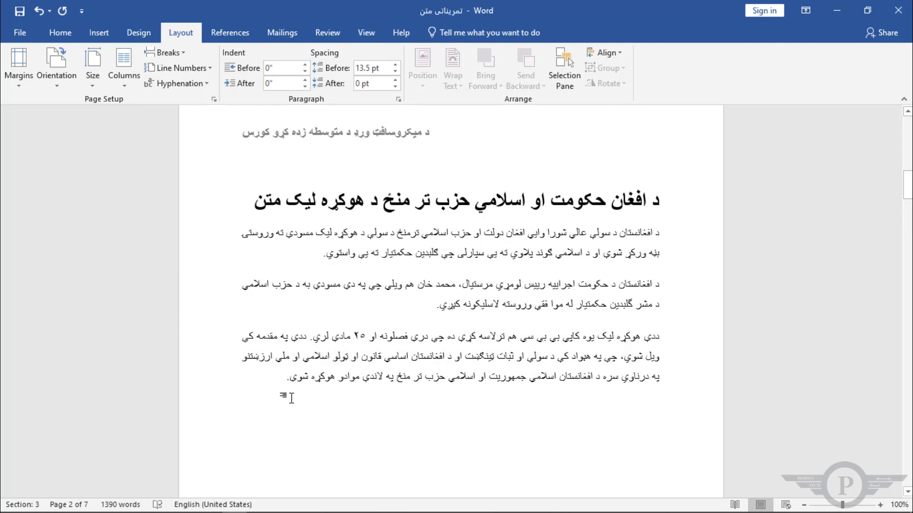
click(188, 56)
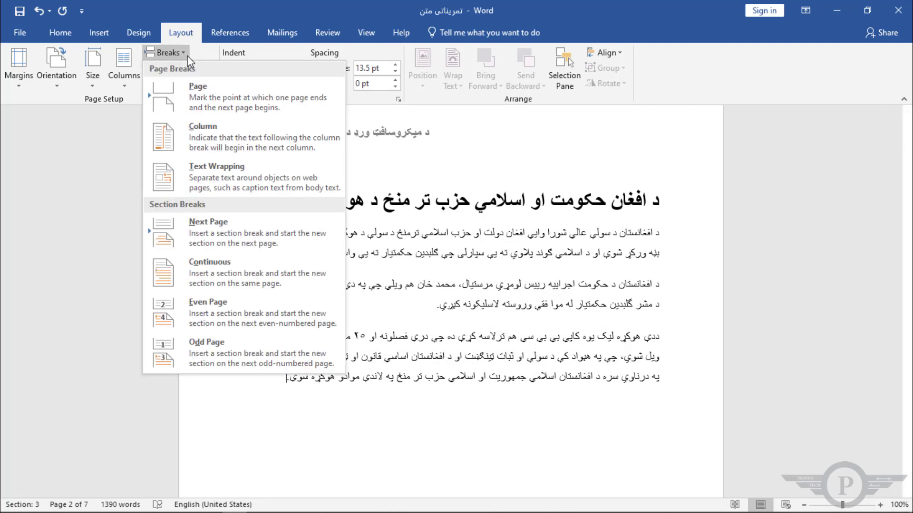
click(193, 140)
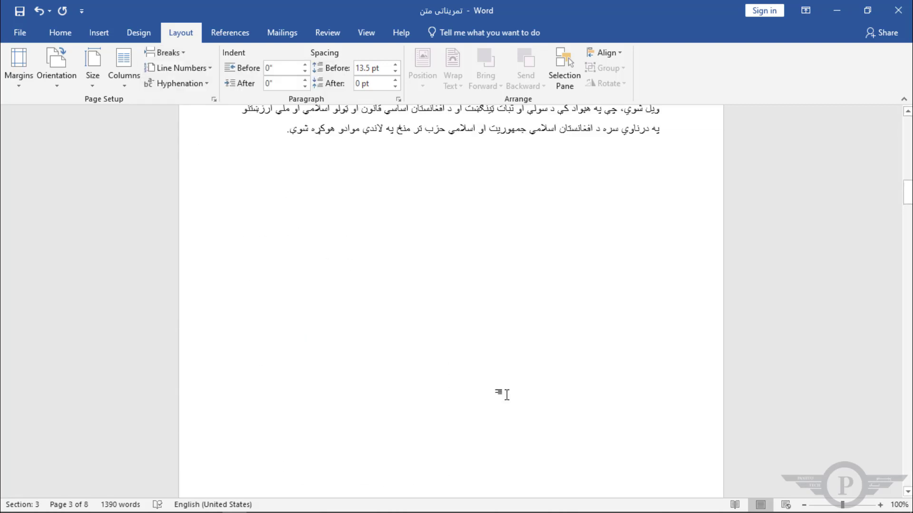
key(ctrl+z)
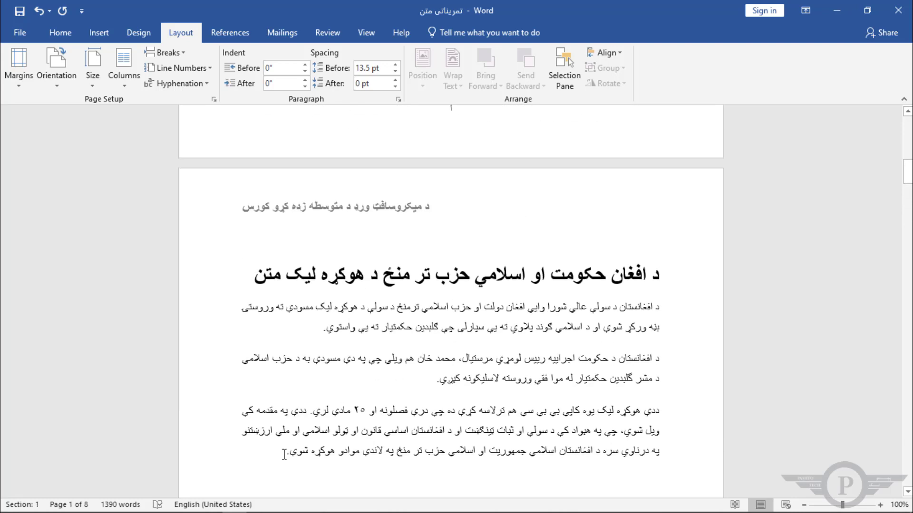
Select the three body paragraphs again, without the final period, and arrange them in two columns
drag(284, 454, 669, 305)
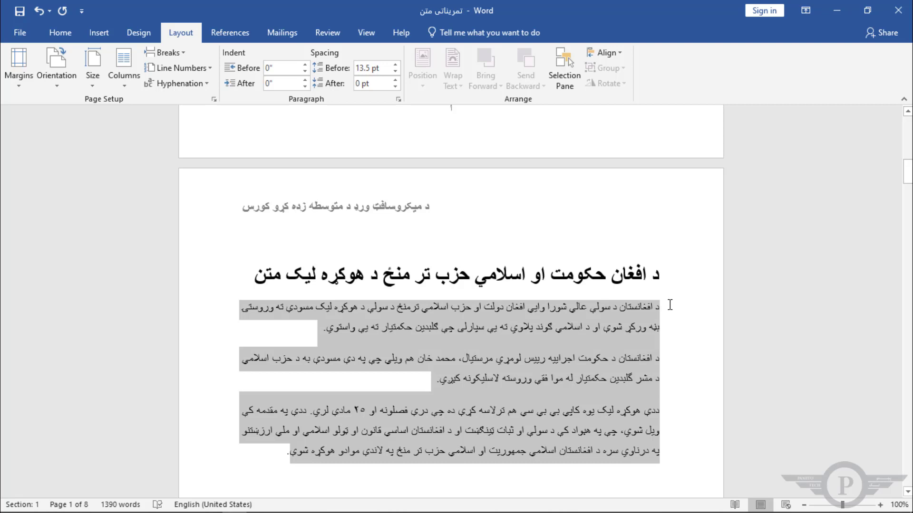
click(125, 79)
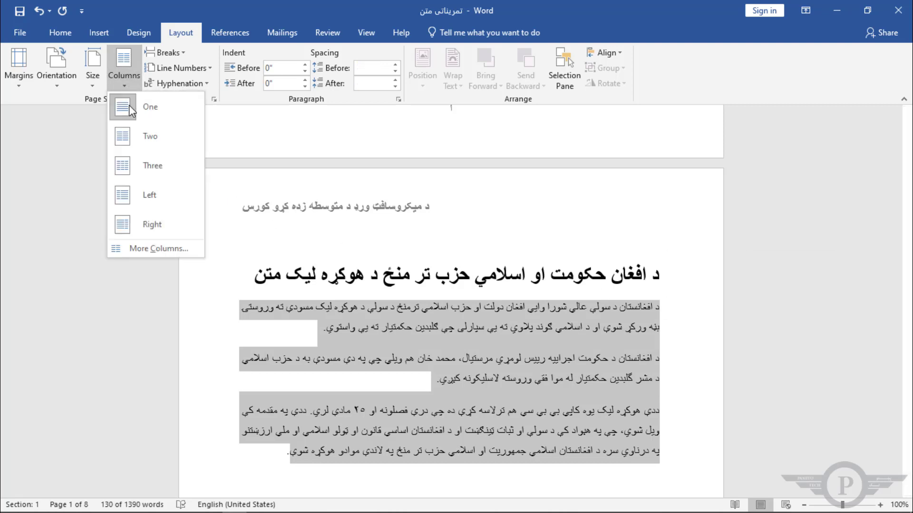
click(138, 138)
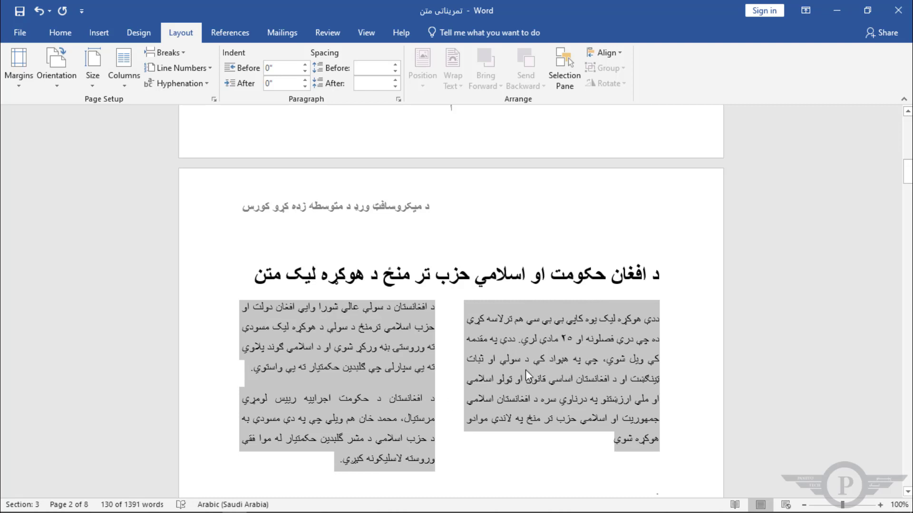
Change the selected body paragraphs to a three-column layout
click(124, 76)
click(141, 164)
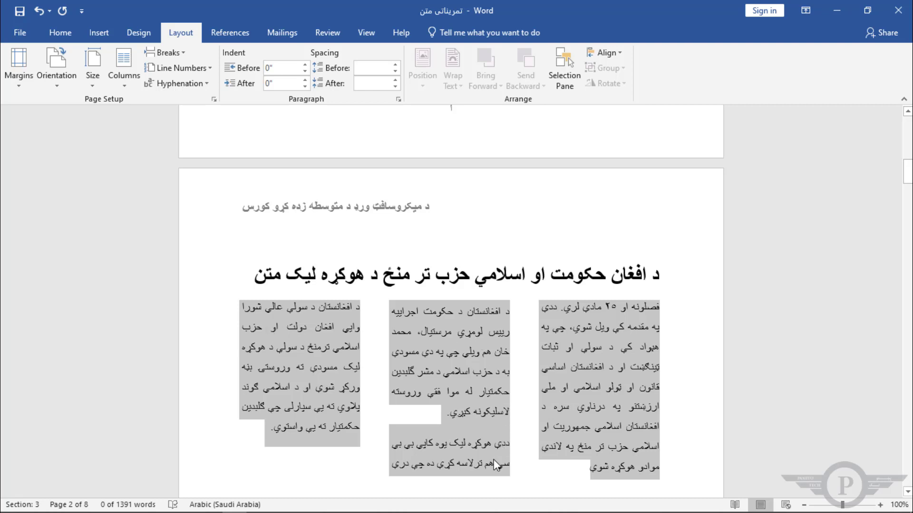
Set the selected body paragraphs back from three columns to two
click(58, 34)
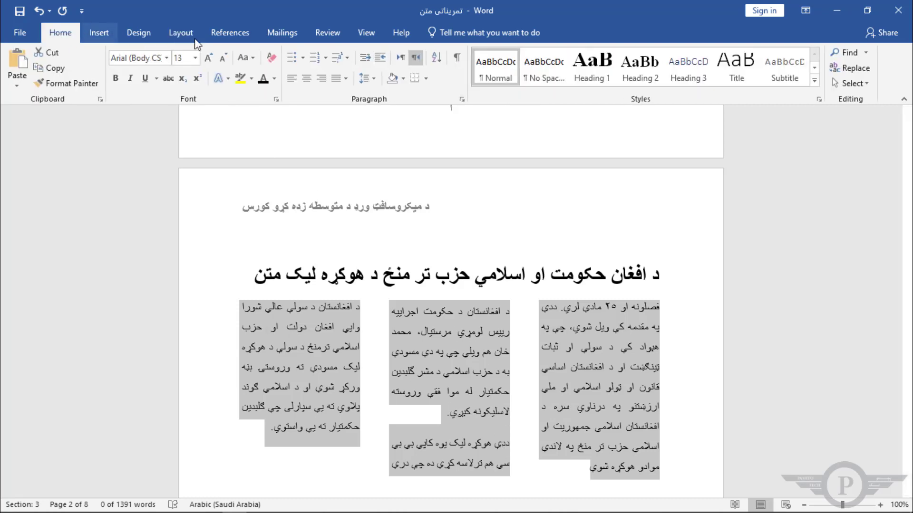
click(181, 31)
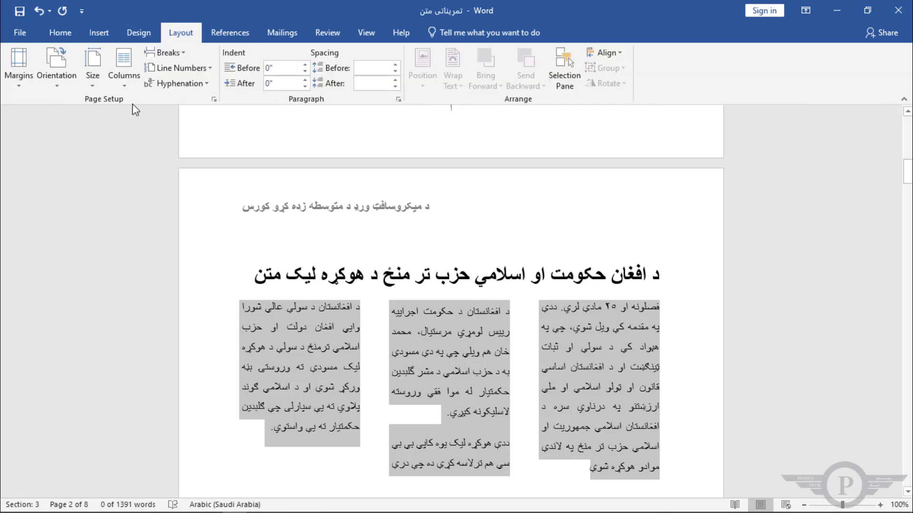
click(123, 67)
scroll(515, 340, down, 3)
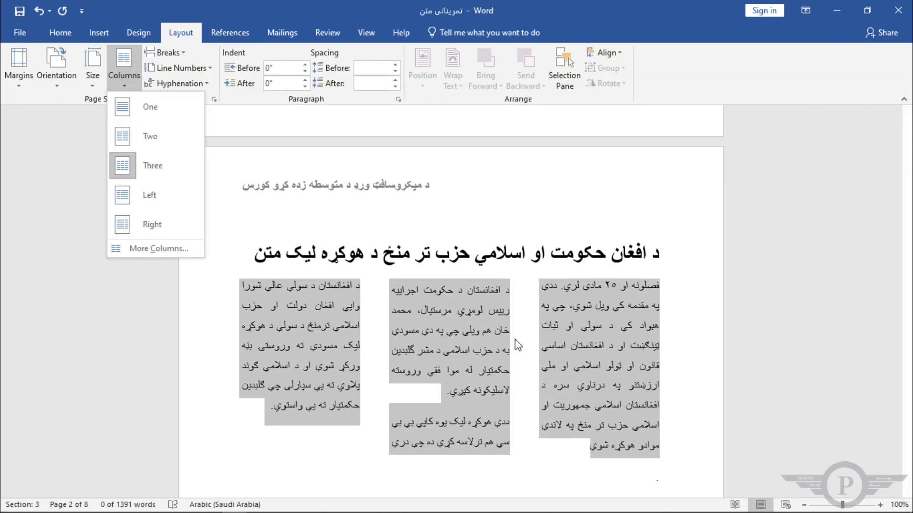
scroll(514, 339, down, 3)
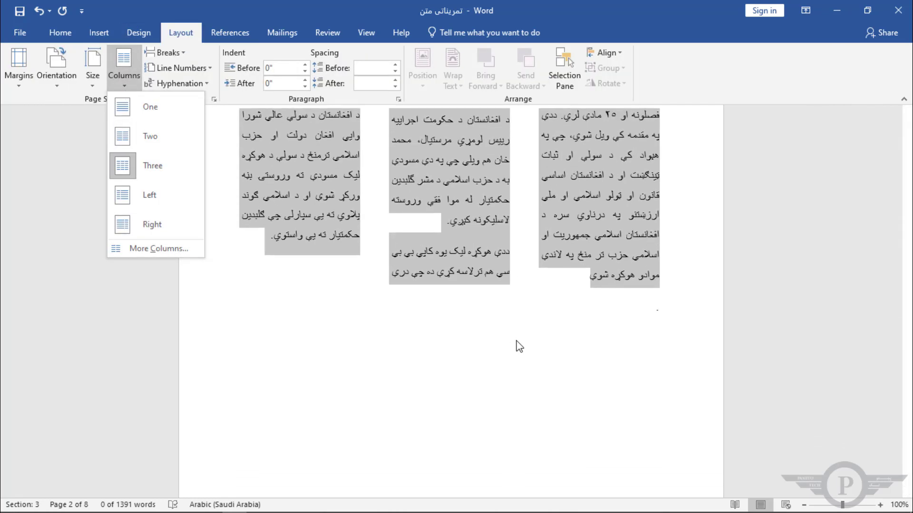
click(138, 136)
scroll(628, 341, up, 2)
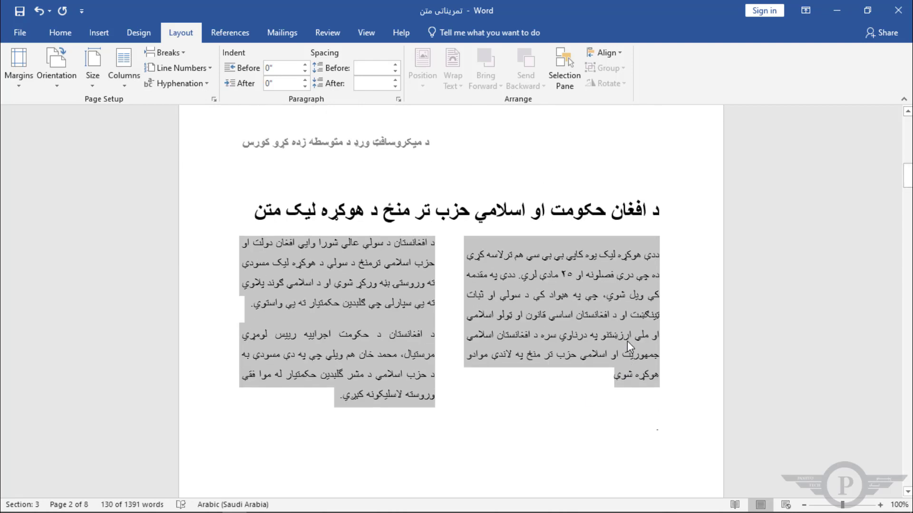
Place the cursor at the end of the second body paragraph and open the available page and section break options
scroll(627, 332, down, 2)
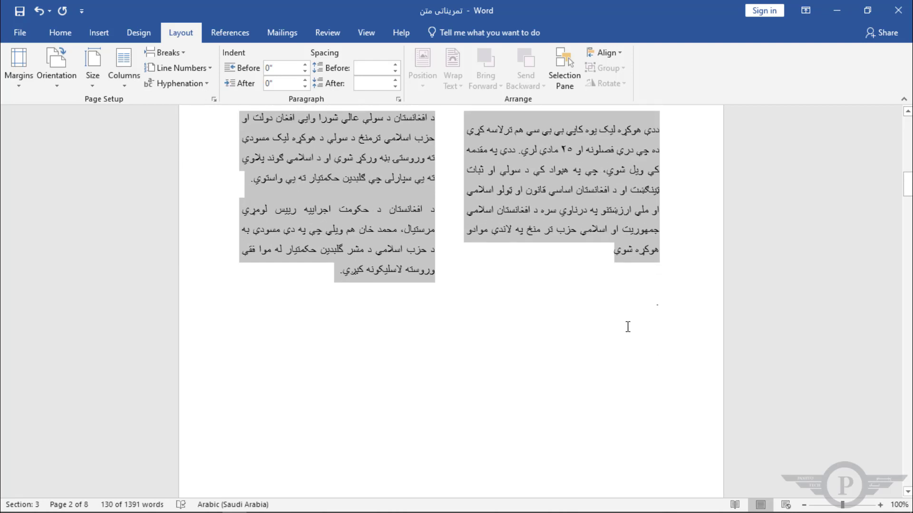
click(339, 282)
click(159, 54)
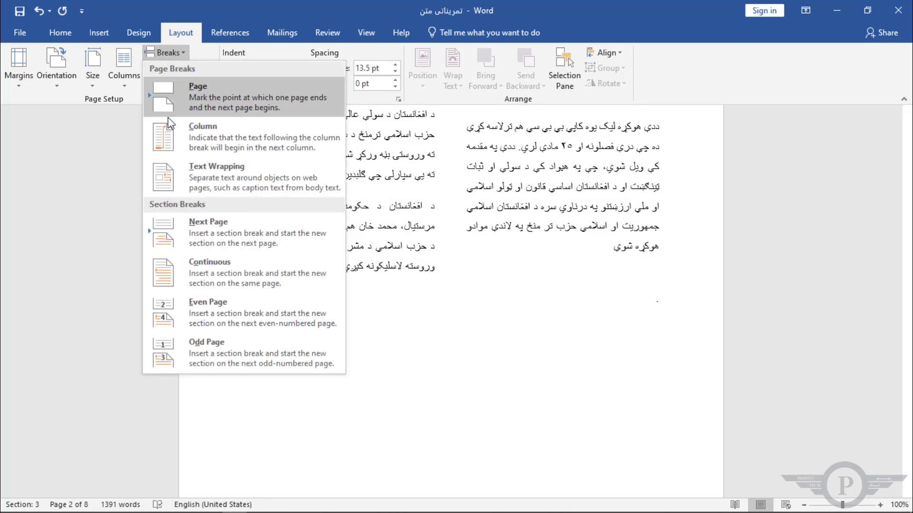